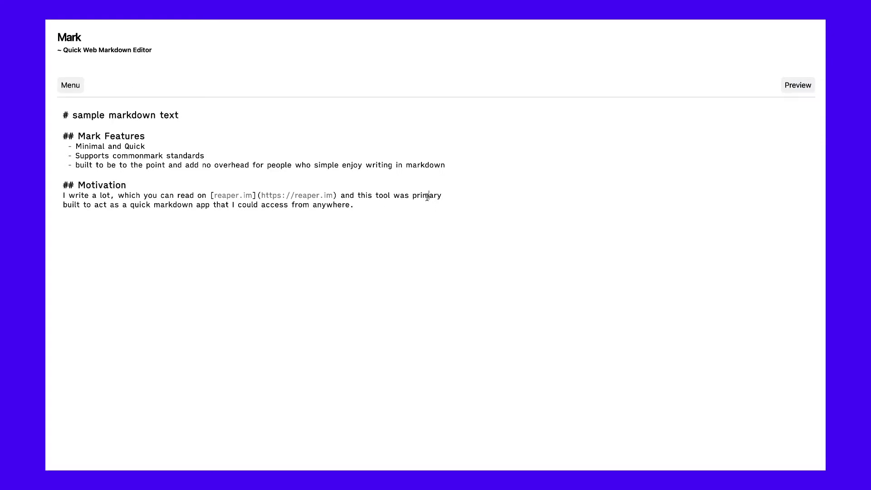
{"action": "left_click", "coordinate": [788, 87]}
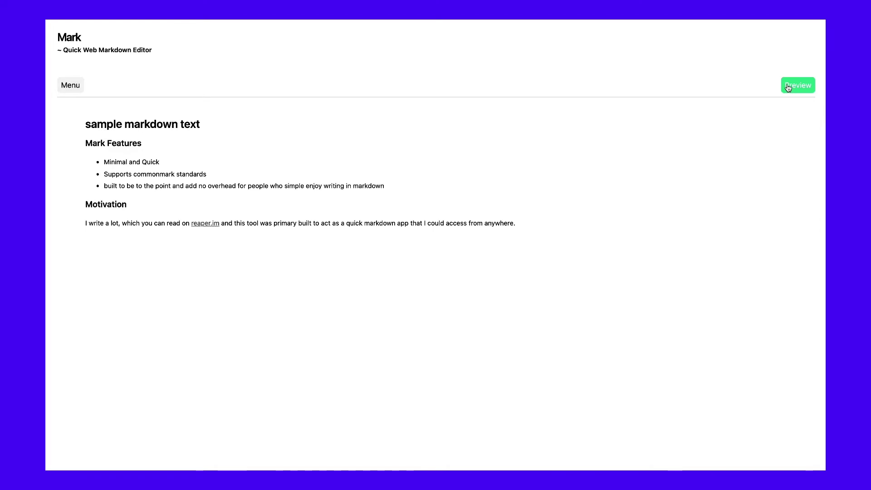
{"action": "left_click_drag", "start_coordinate": [87, 125], "coordinate": [547, 227]}
{"action": "left_click", "coordinate": [548, 229]}
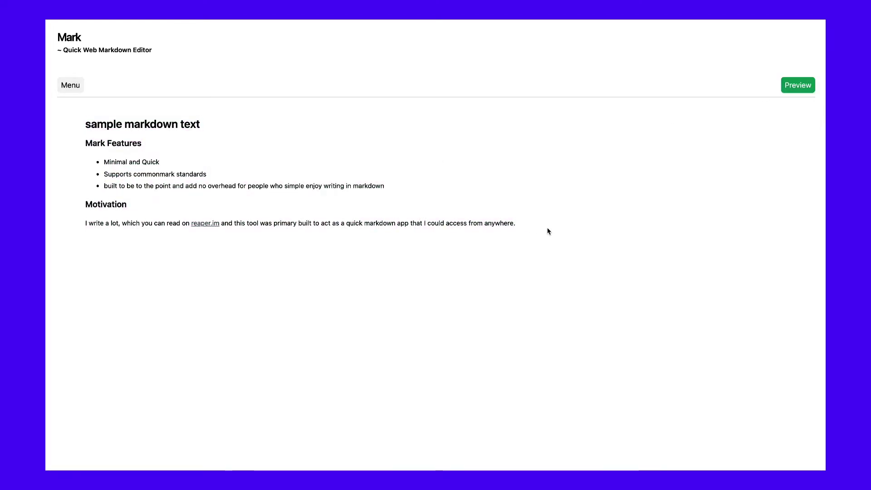
{"action": "left_click", "coordinate": [800, 85]}
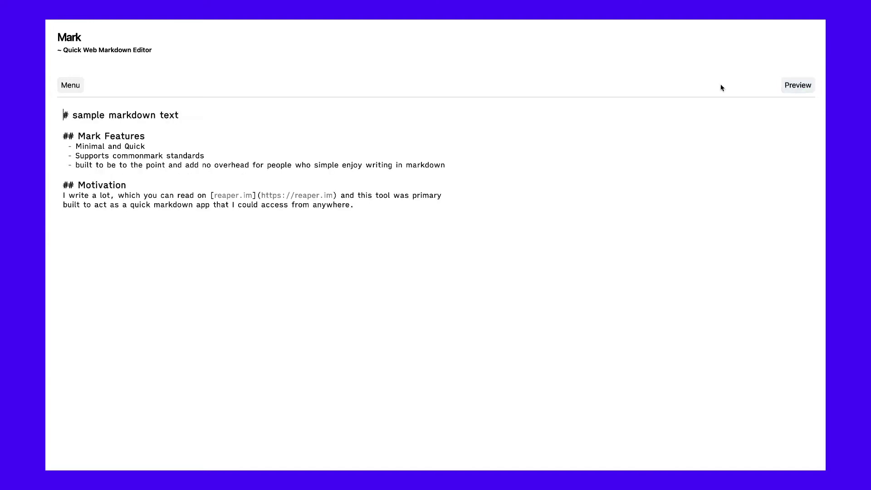
{"action": "left_click", "coordinate": [70, 88]}
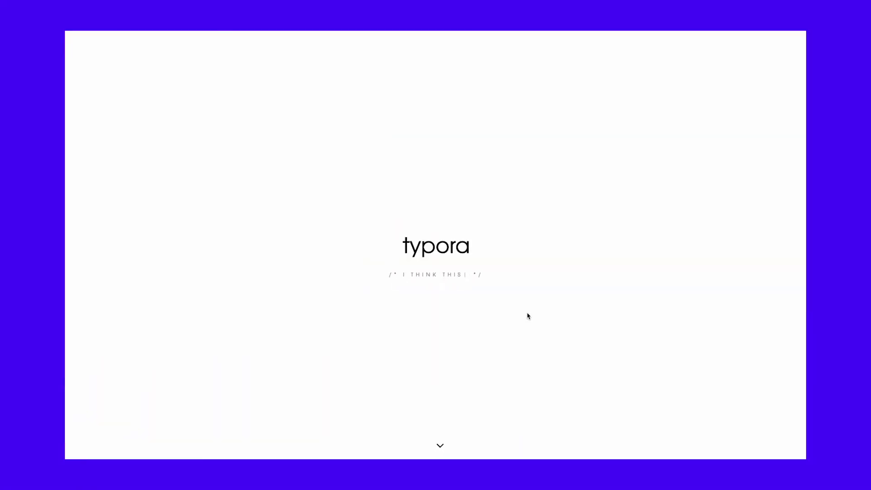
{"action": "scroll", "coordinate": [521, 317], "scroll_direction": "down", "scroll_amount": 6}
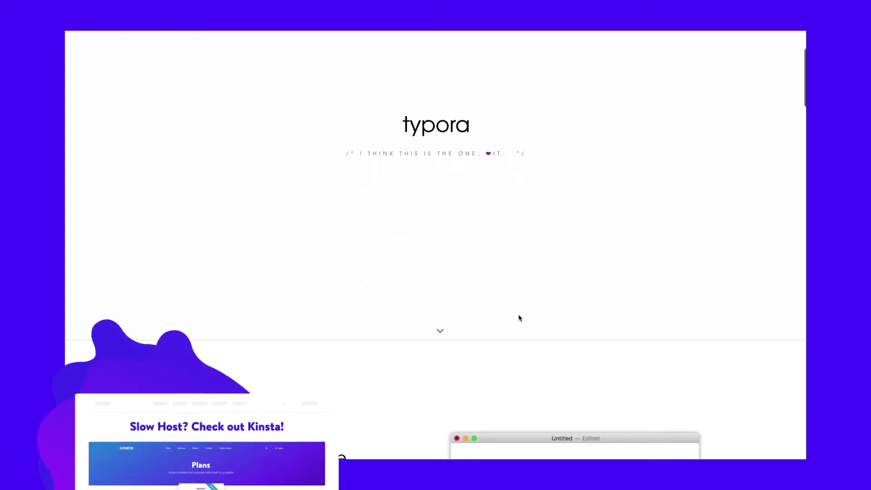
{"action": "scroll", "coordinate": [519, 317], "scroll_direction": "down", "scroll_amount": 3}
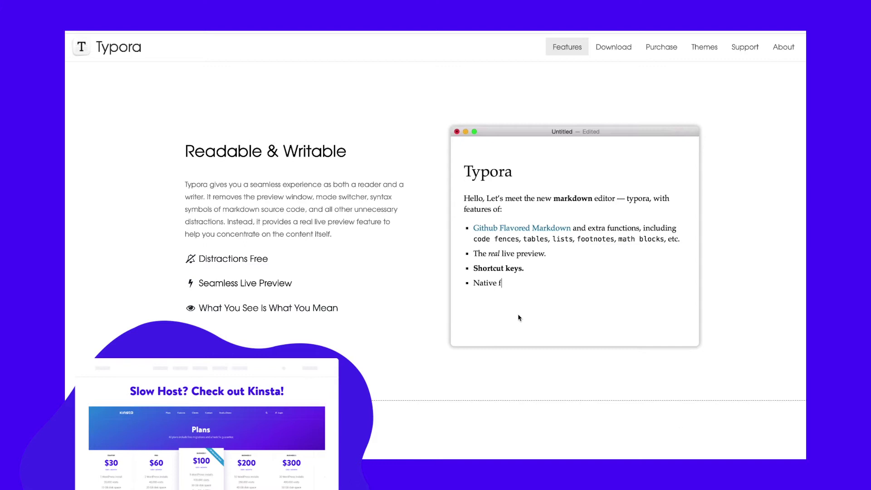
{"action": "scroll", "coordinate": [519, 317], "scroll_direction": "down", "scroll_amount": 6}
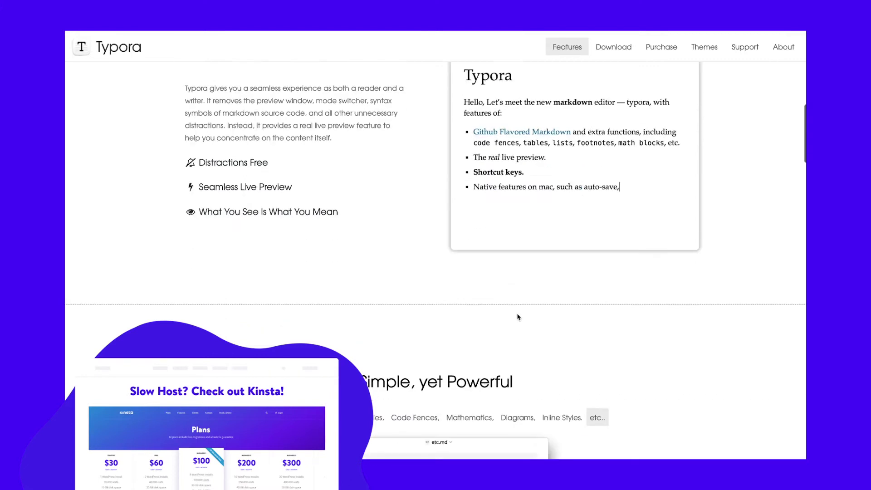
{"action": "scroll", "coordinate": [519, 316], "scroll_direction": "down", "scroll_amount": 2}
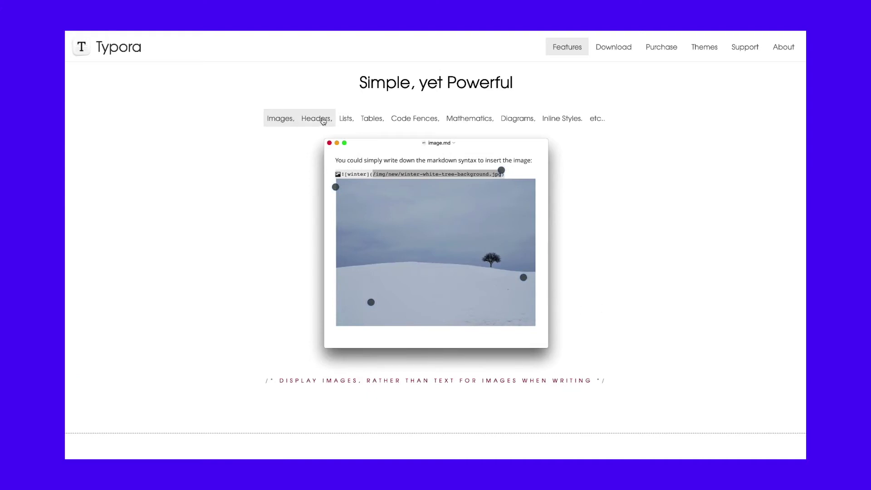
{"action": "mouse_move", "coordinate": [503, 171]}
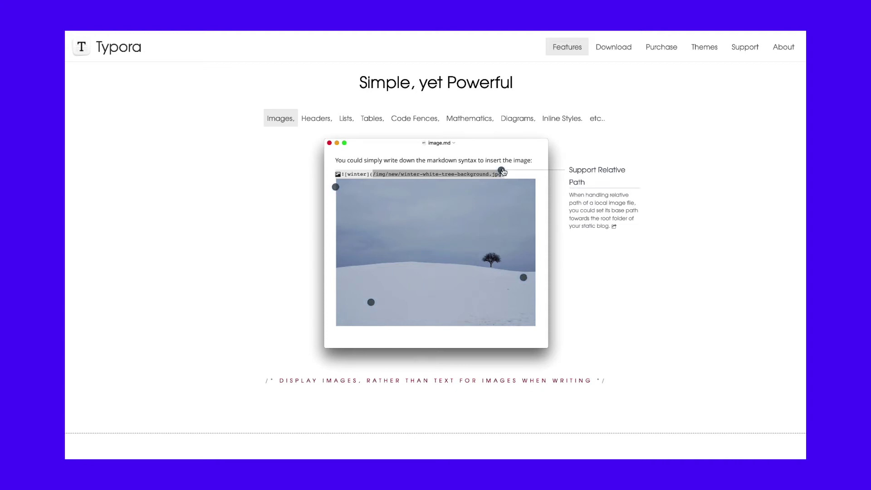
{"action": "scroll", "coordinate": [633, 272], "scroll_direction": "down", "scroll_amount": 8}
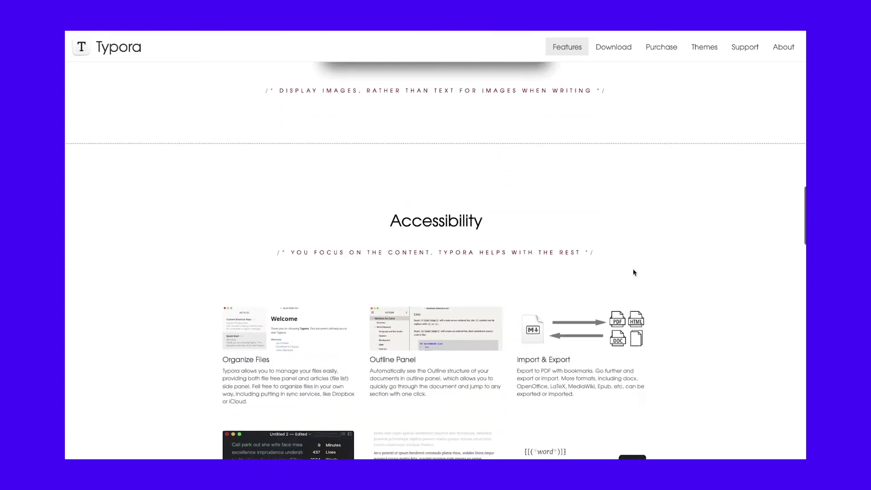
{"action": "scroll", "coordinate": [634, 272], "scroll_direction": "down", "scroll_amount": 4}
{"action": "scroll", "coordinate": [634, 272], "scroll_direction": "up", "scroll_amount": 4}
{"action": "scroll", "coordinate": [634, 272], "scroll_direction": "down", "scroll_amount": 1}
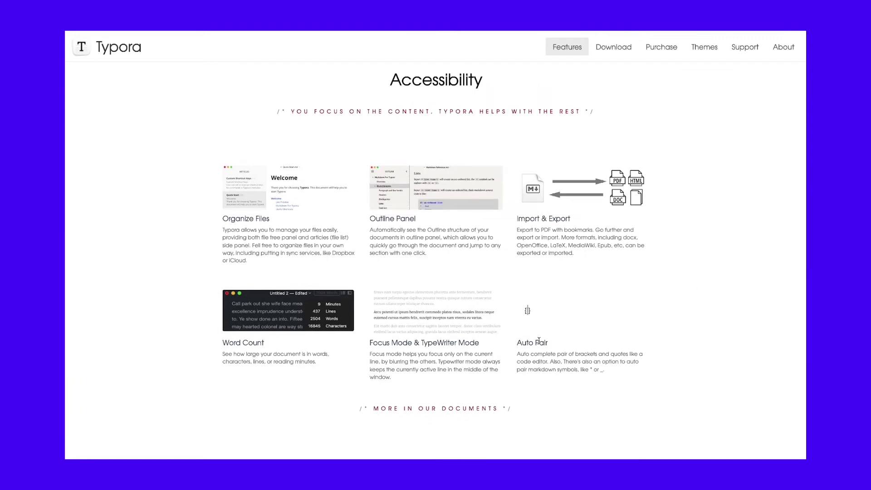
{"action": "scroll", "coordinate": [709, 307], "scroll_direction": "down", "scroll_amount": 10}
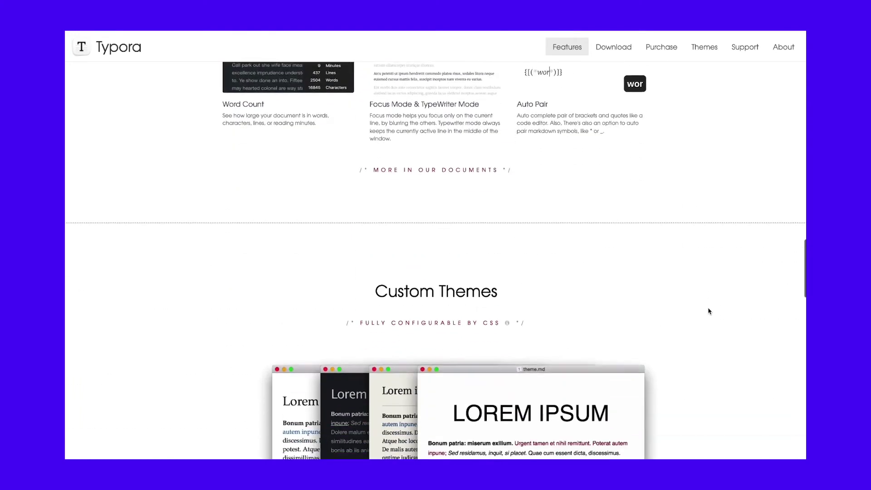
{"action": "scroll", "coordinate": [709, 311], "scroll_direction": "down", "scroll_amount": 1}
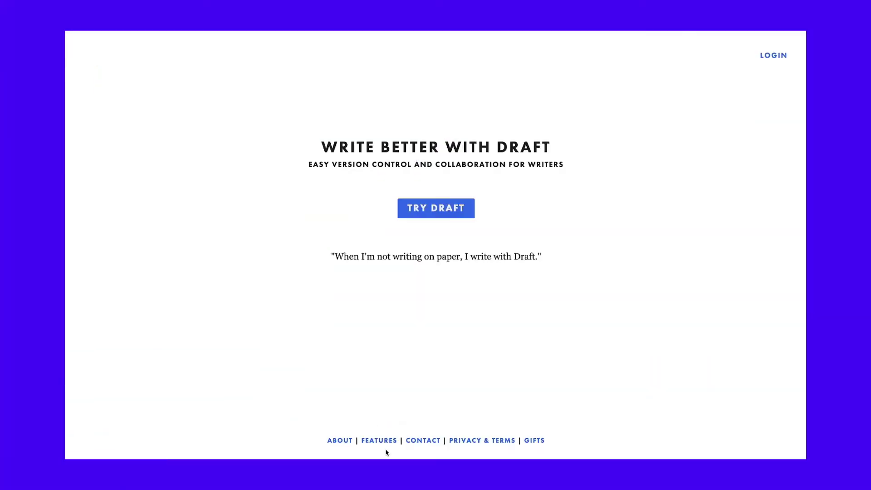
{"action": "left_click", "coordinate": [380, 440]}
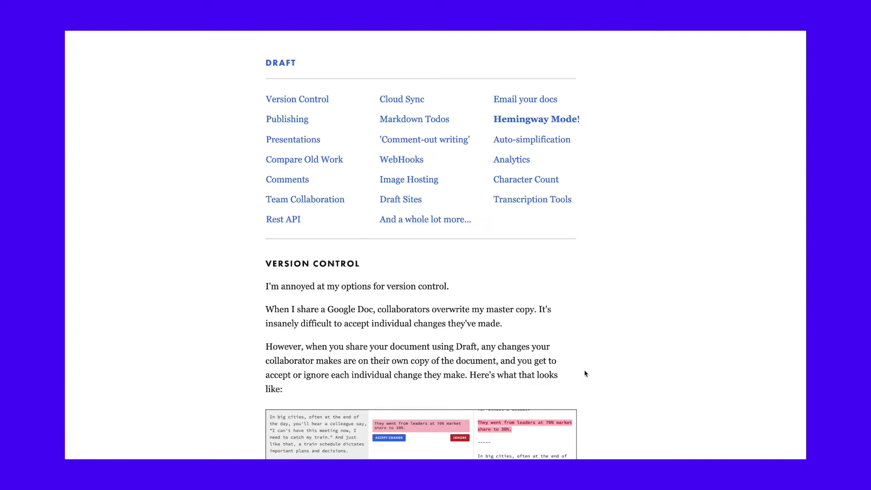
{"action": "scroll", "coordinate": [584, 373], "scroll_direction": "down", "scroll_amount": 5}
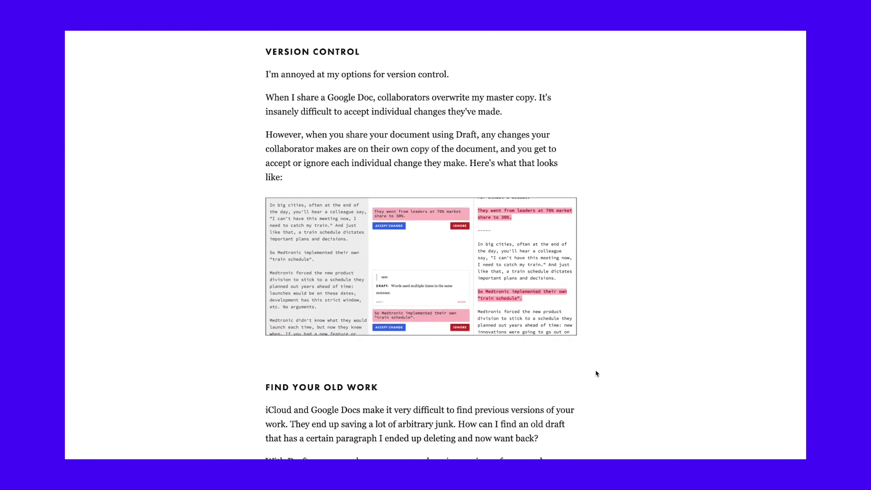
{"action": "scroll", "coordinate": [590, 372], "scroll_direction": "down", "scroll_amount": 7}
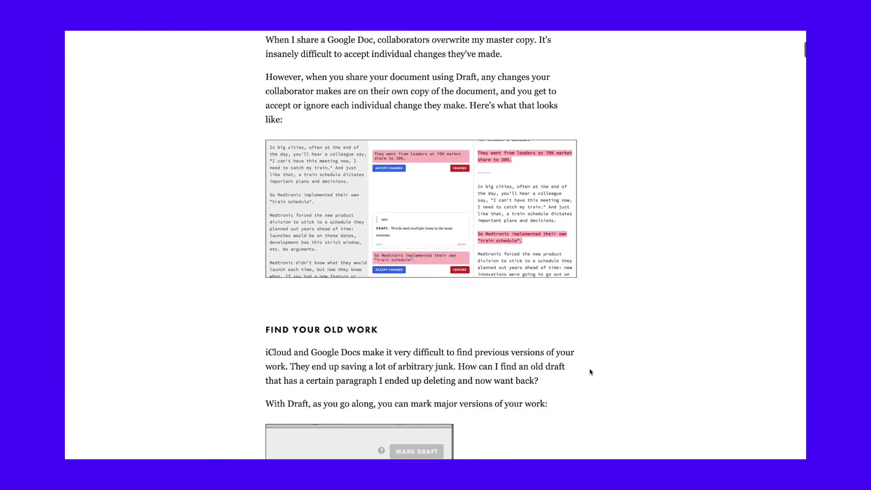
{"action": "scroll", "coordinate": [588, 373], "scroll_direction": "down", "scroll_amount": 6}
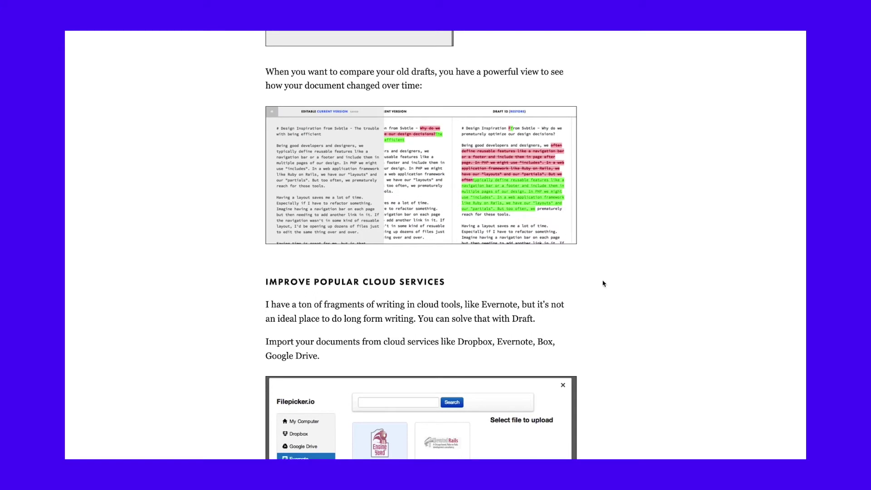
{"action": "scroll", "coordinate": [616, 368], "scroll_direction": "down", "scroll_amount": 6}
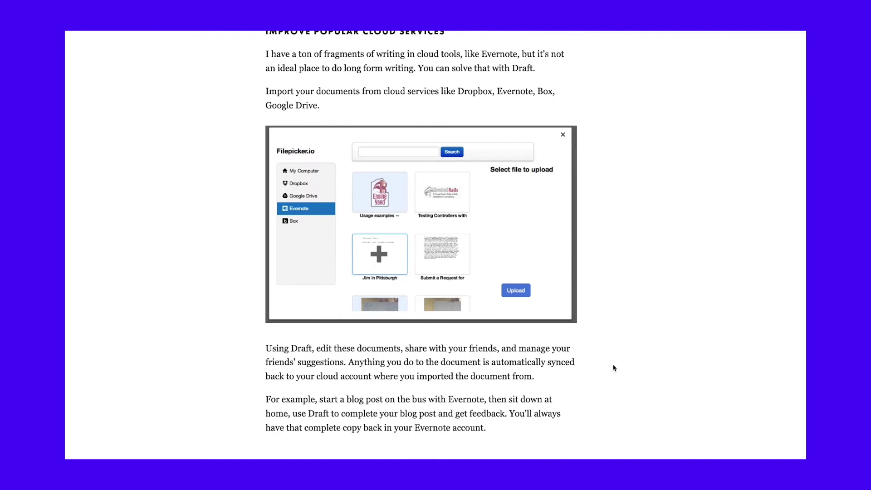
{"action": "scroll", "coordinate": [613, 368], "scroll_direction": "down", "scroll_amount": 1}
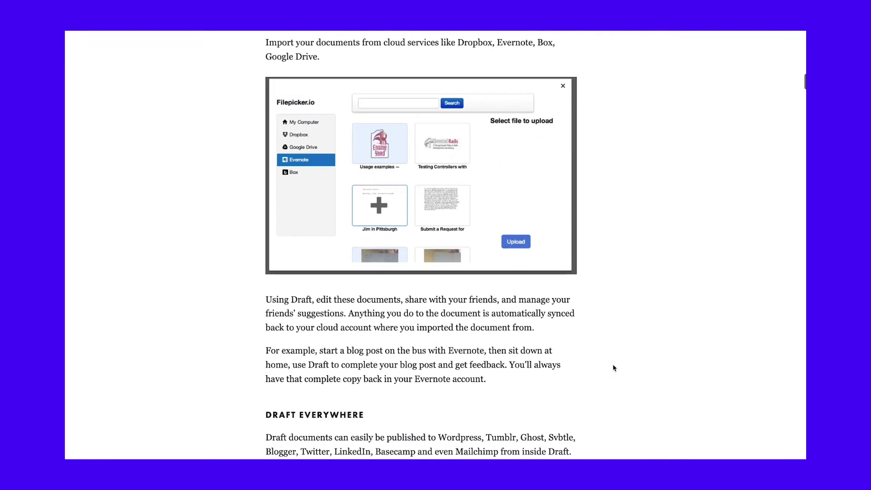
{"action": "scroll", "coordinate": [613, 368], "scroll_direction": "down", "scroll_amount": 20}
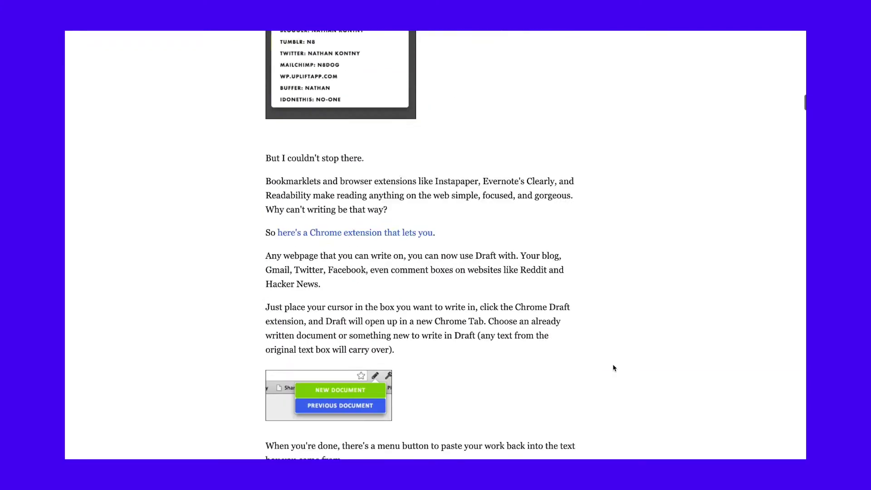
{"action": "scroll", "coordinate": [613, 367], "scroll_direction": "down", "scroll_amount": 15}
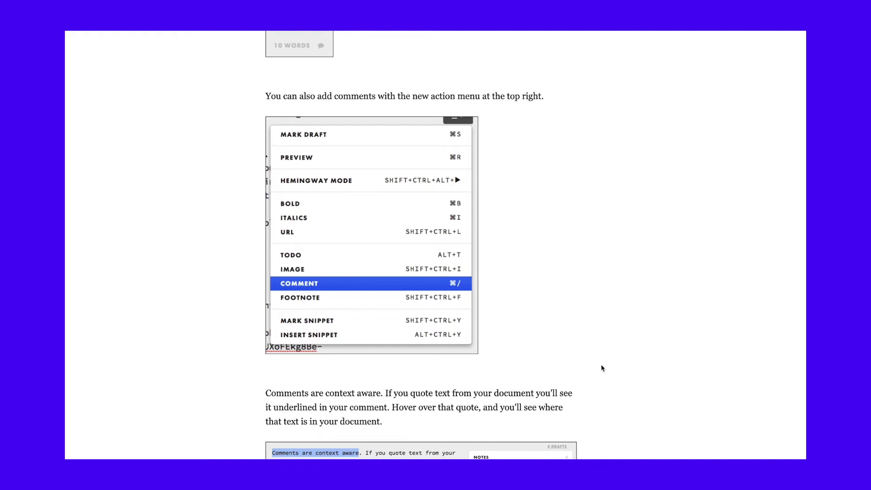
{"action": "scroll", "coordinate": [433, 352], "scroll_direction": "up", "scroll_amount": 8}
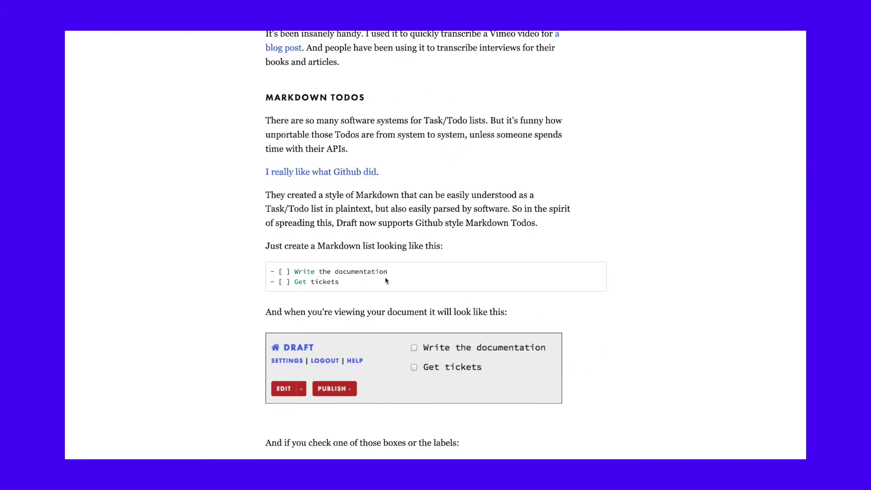
{"action": "scroll", "coordinate": [610, 367], "scroll_direction": "down", "scroll_amount": 6}
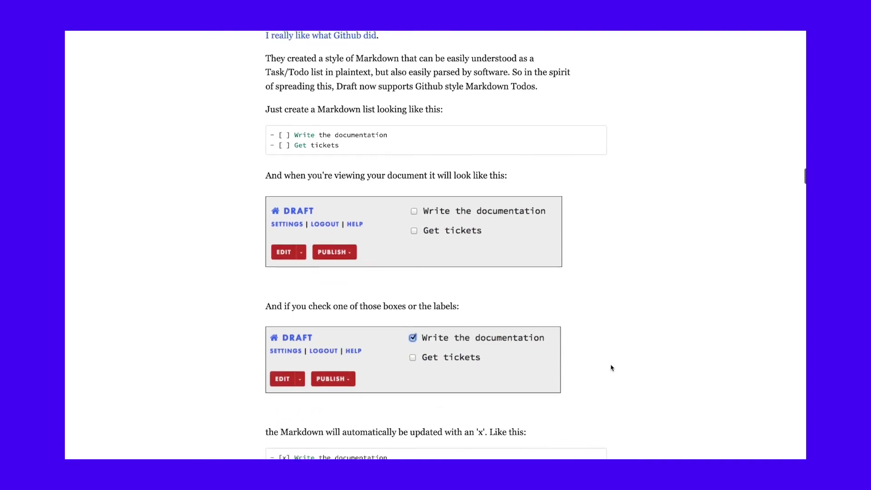
{"action": "scroll", "coordinate": [610, 367], "scroll_direction": "down", "scroll_amount": 6}
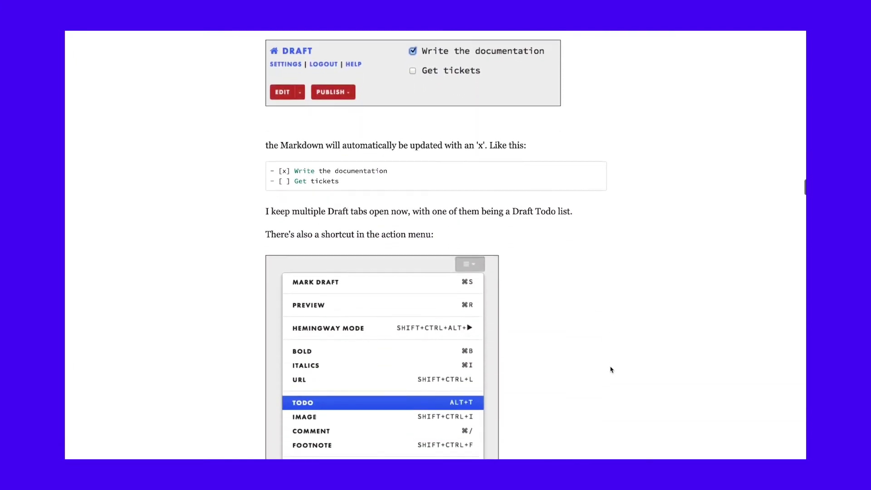
{"action": "scroll", "coordinate": [610, 369], "scroll_direction": "down", "scroll_amount": 6}
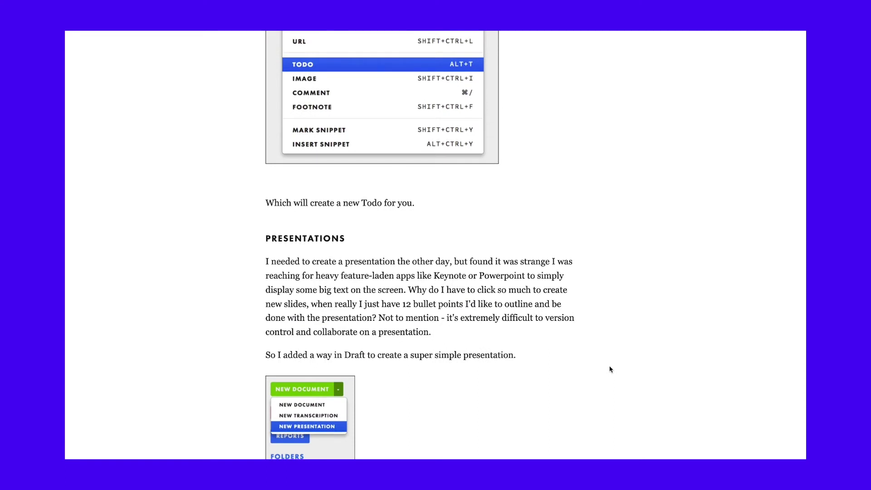
{"action": "scroll", "coordinate": [610, 369], "scroll_direction": "down", "scroll_amount": 12}
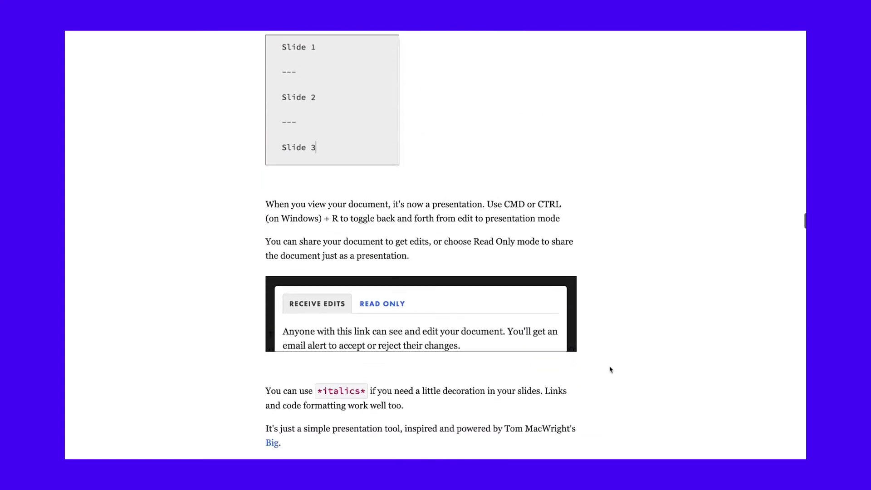
{"action": "scroll", "coordinate": [610, 369], "scroll_direction": "down", "scroll_amount": 10}
{"action": "scroll", "coordinate": [610, 369], "scroll_direction": "down", "scroll_amount": 8}
{"action": "scroll", "coordinate": [610, 368], "scroll_direction": "down", "scroll_amount": 3}
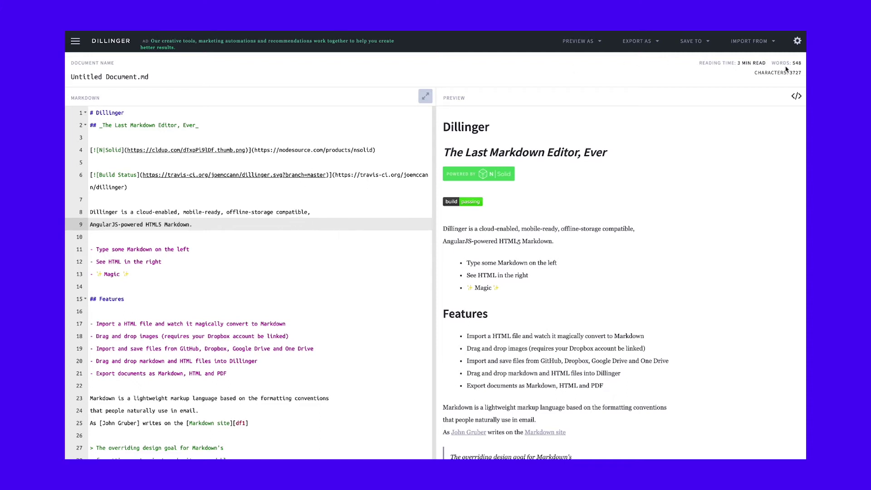
{"action": "left_click", "coordinate": [238, 135]}
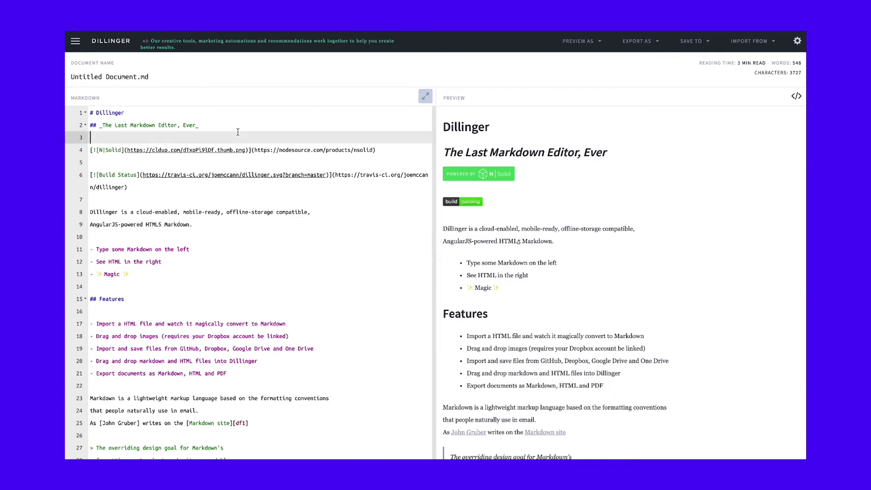
{"action": "left_click", "coordinate": [802, 98]}
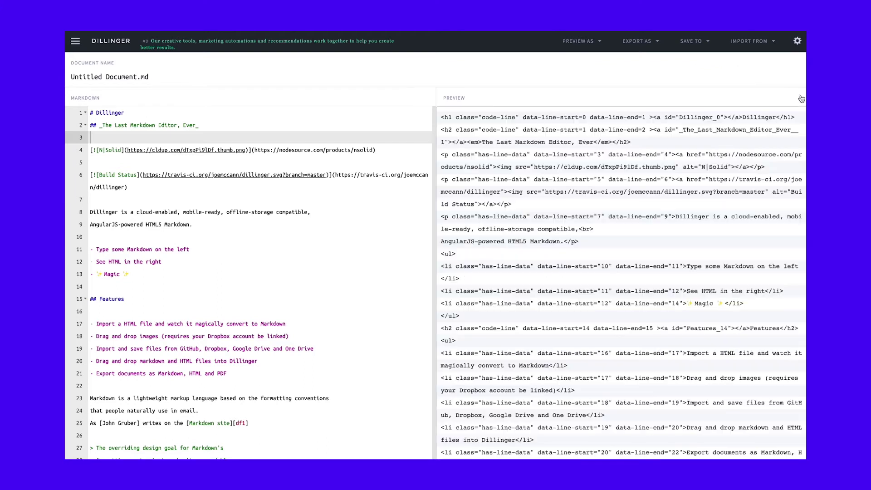
{"action": "left_click", "coordinate": [797, 97]}
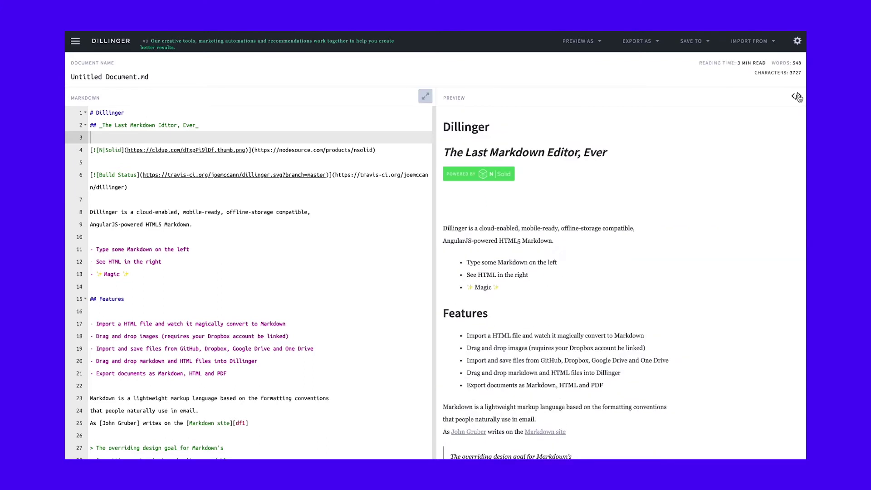
{"action": "left_click", "coordinate": [639, 41]}
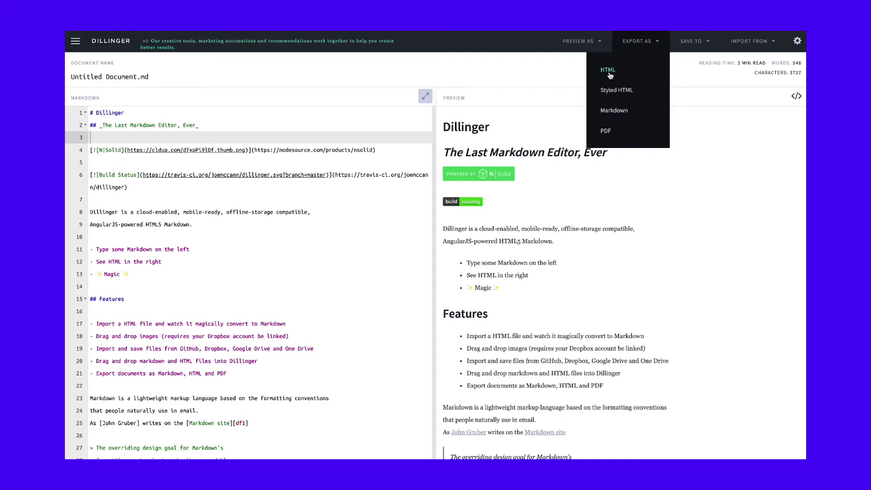
{"action": "left_click", "coordinate": [602, 41]}
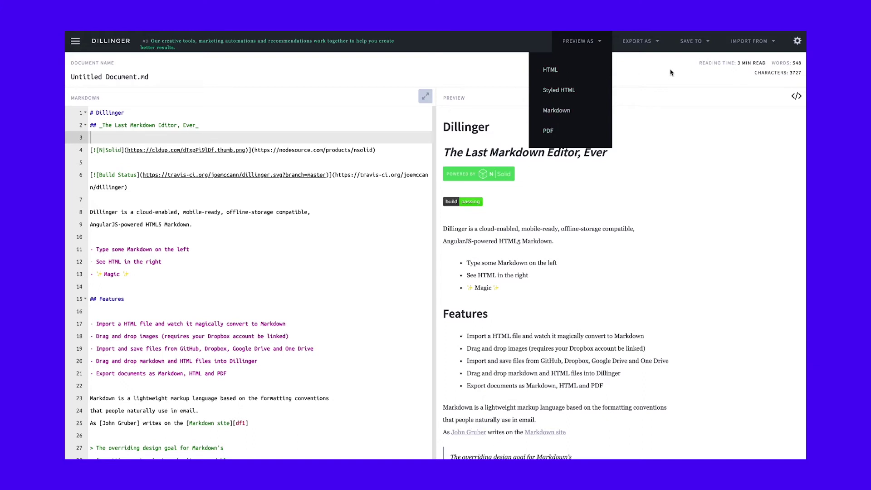
{"action": "left_click", "coordinate": [701, 41]}
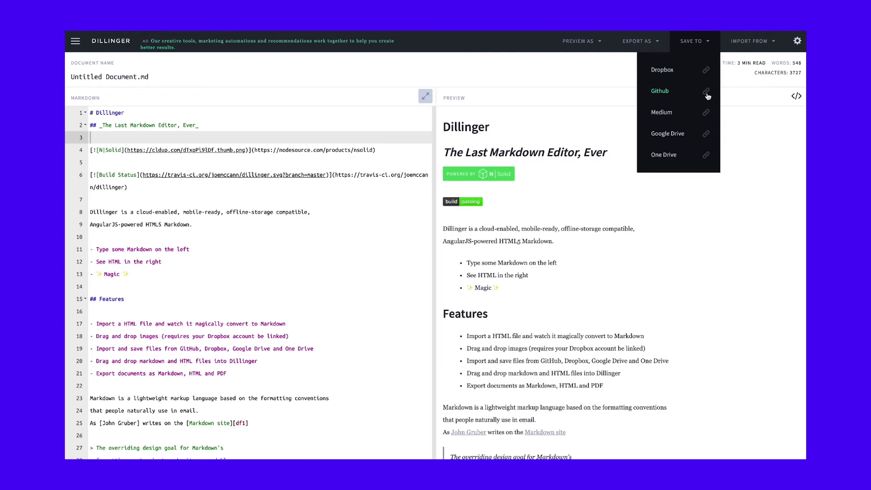
{"action": "mouse_move", "coordinate": [771, 47]}
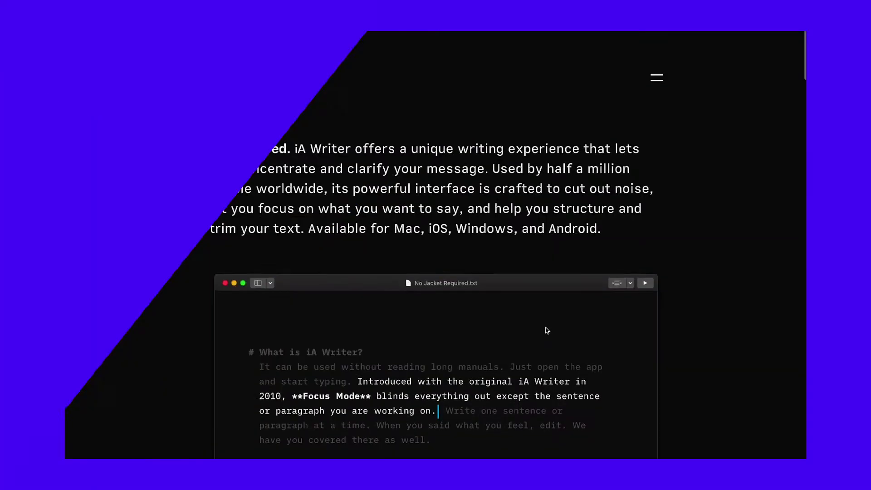
{"action": "scroll", "coordinate": [543, 328], "scroll_direction": "down", "scroll_amount": 6}
{"action": "scroll", "coordinate": [543, 328], "scroll_direction": "down", "scroll_amount": 15}
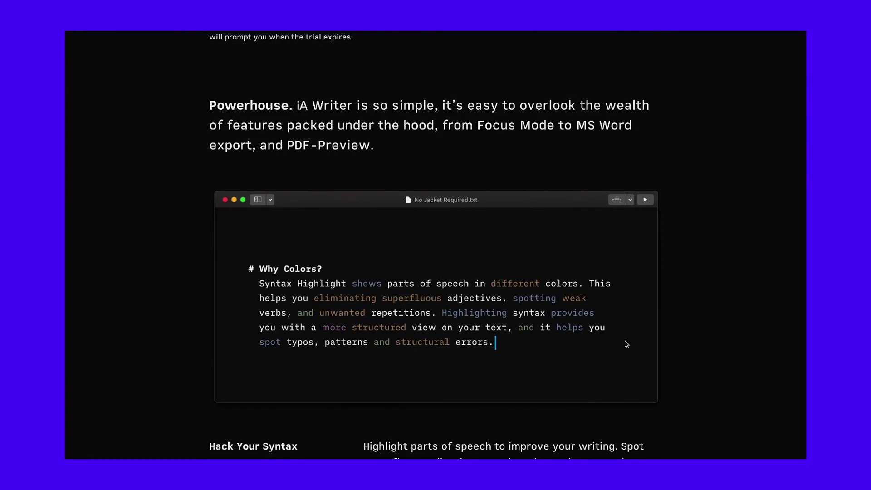
{"action": "scroll", "coordinate": [626, 343], "scroll_direction": "down", "scroll_amount": 14}
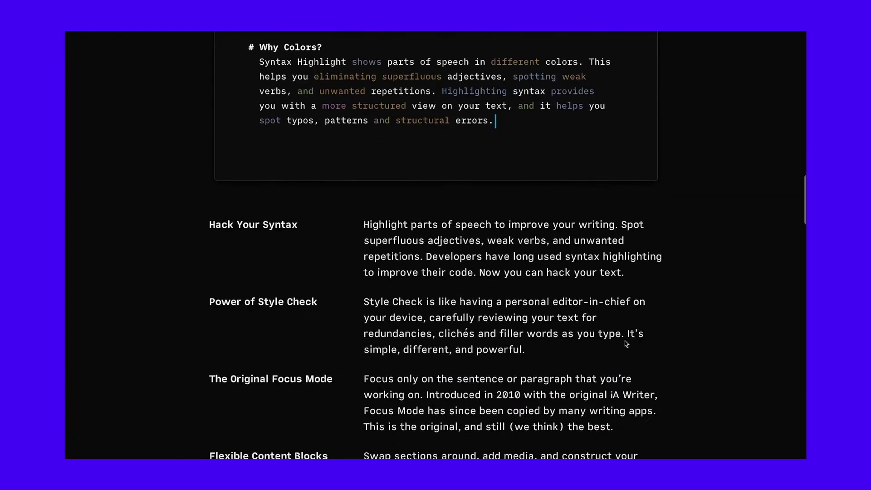
{"action": "scroll", "coordinate": [626, 344], "scroll_direction": "down", "scroll_amount": 10}
{"action": "scroll", "coordinate": [624, 272], "scroll_direction": "up", "scroll_amount": 2}
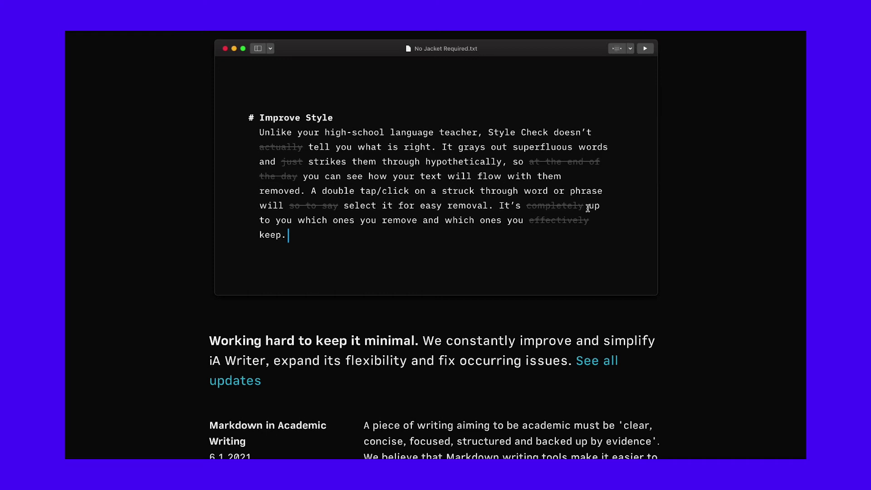
{"action": "scroll", "coordinate": [694, 336], "scroll_direction": "down", "scroll_amount": 15}
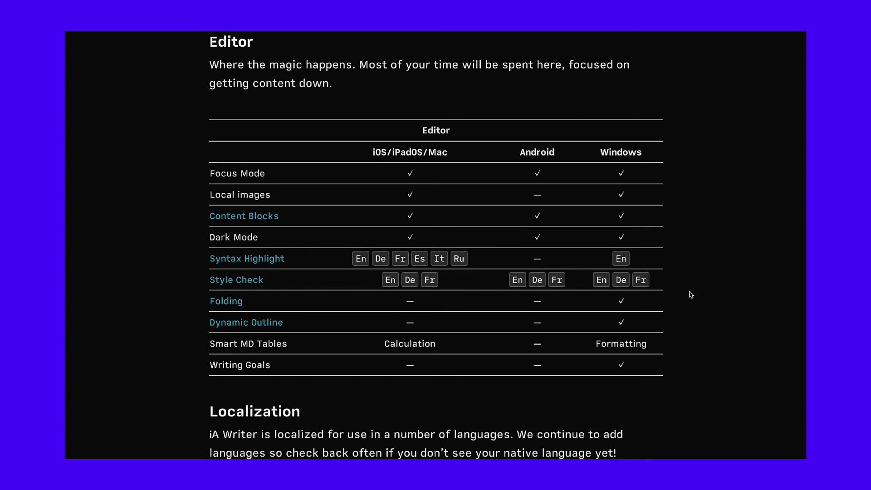
{"action": "scroll", "coordinate": [691, 312], "scroll_direction": "down", "scroll_amount": 10}
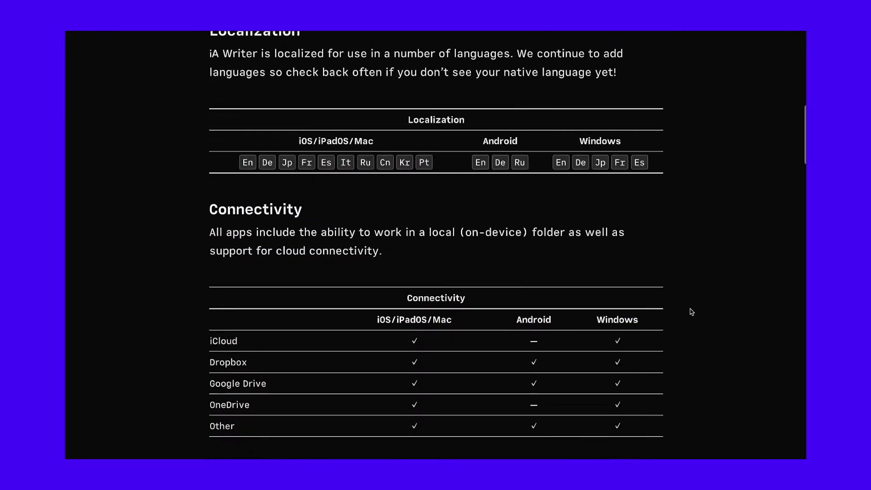
{"action": "scroll", "coordinate": [691, 312], "scroll_direction": "down", "scroll_amount": 10}
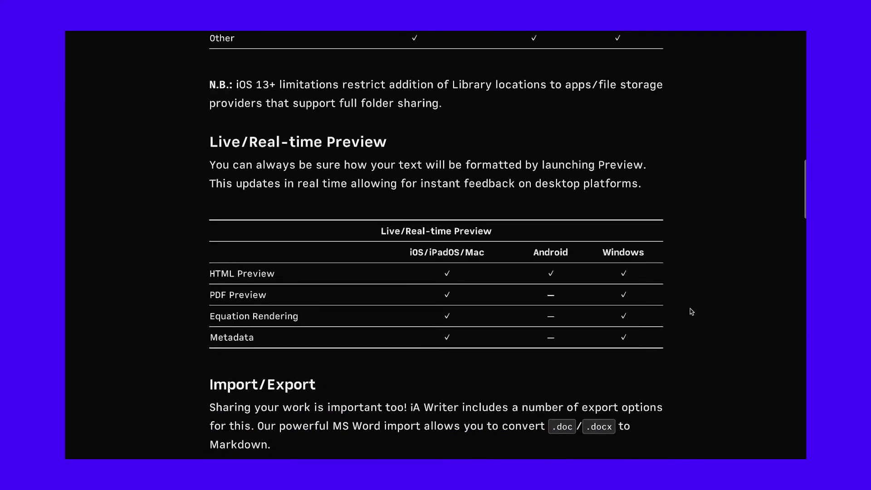
{"action": "scroll", "coordinate": [691, 312], "scroll_direction": "down", "scroll_amount": 10}
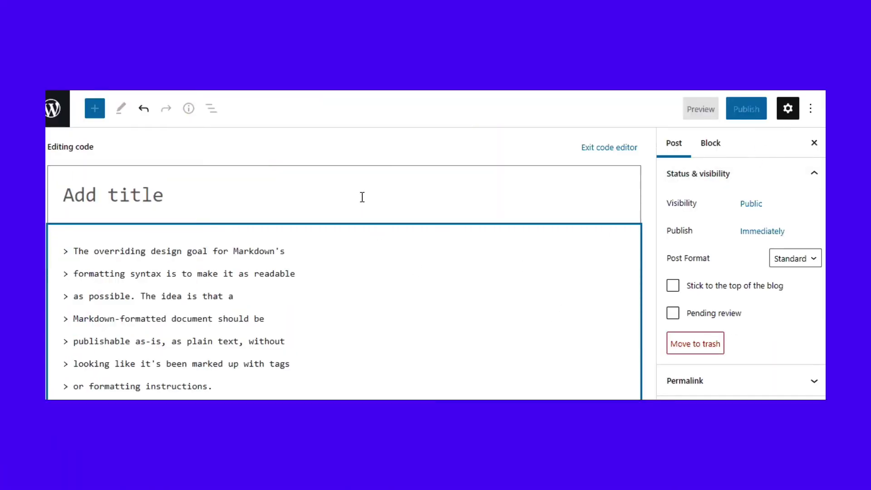
Step: Switch to the visual editor and paste the seven-line Markdown blockquote into the empty post body
{"action": "left_click", "coordinate": [369, 186]}
{"action": "left_click", "coordinate": [809, 111]}
{"action": "left_click", "coordinate": [708, 320]}
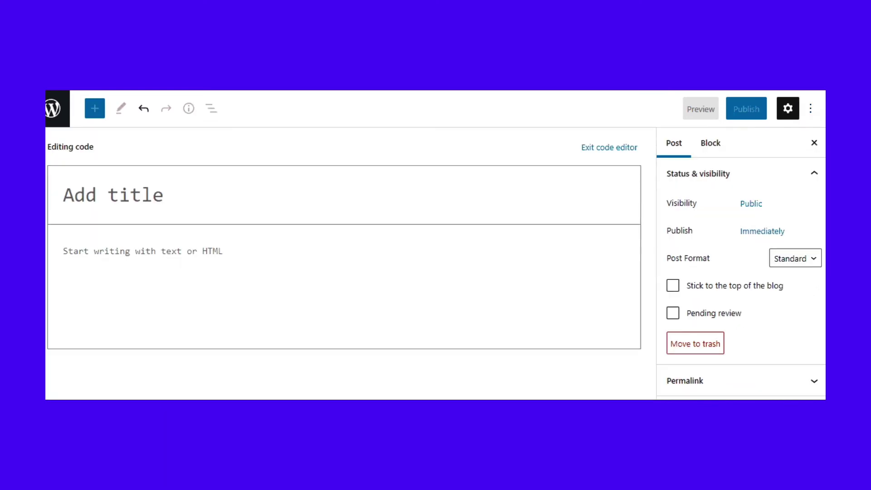
{"action": "left_click", "coordinate": [434, 290]}
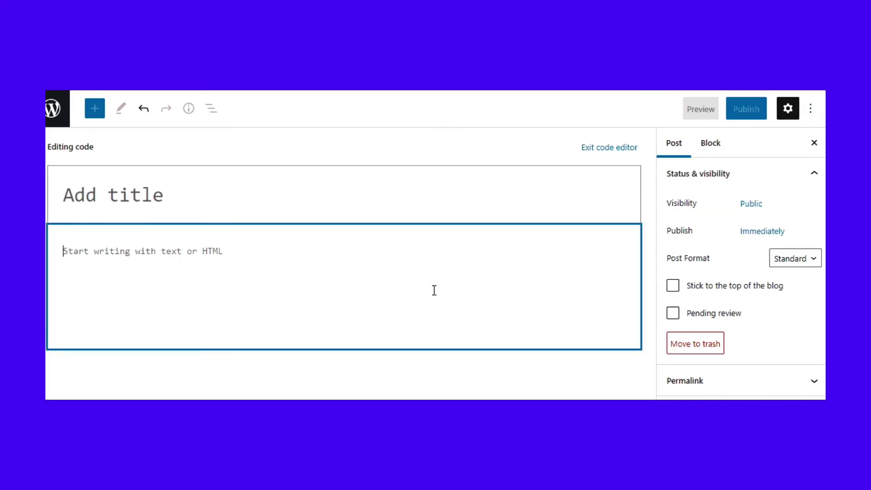
{"action": "type", "text": "> The overriding design goal for Markdown's > formatting syntax is to make it as readable > as possible. The idea is that a > Markdown-formatted document should be > publishable as-is, as plain text, without > looking like it's been marked up with tags > or formatting instructions."}
Step: Review the pasted quote in the visual editor, then return to the code editor with Ctrl+Shift+Alt+M
{"action": "left_click", "coordinate": [360, 183]}
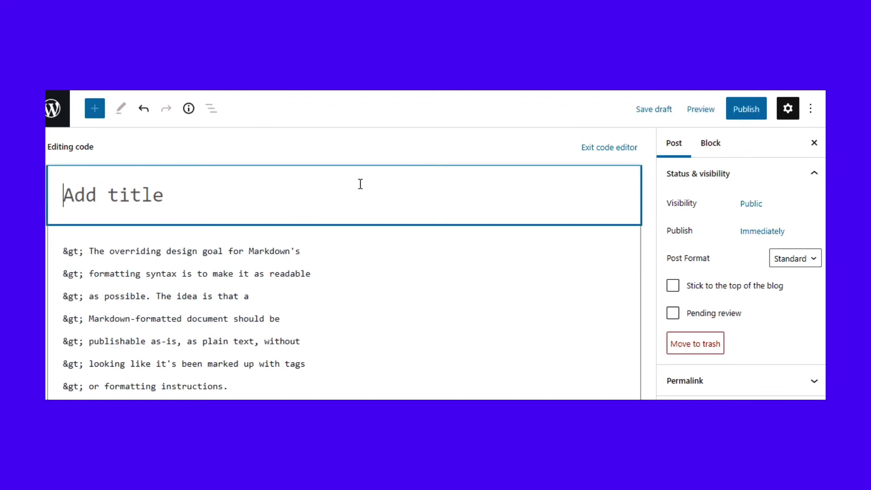
{"action": "left_click", "coordinate": [811, 108]}
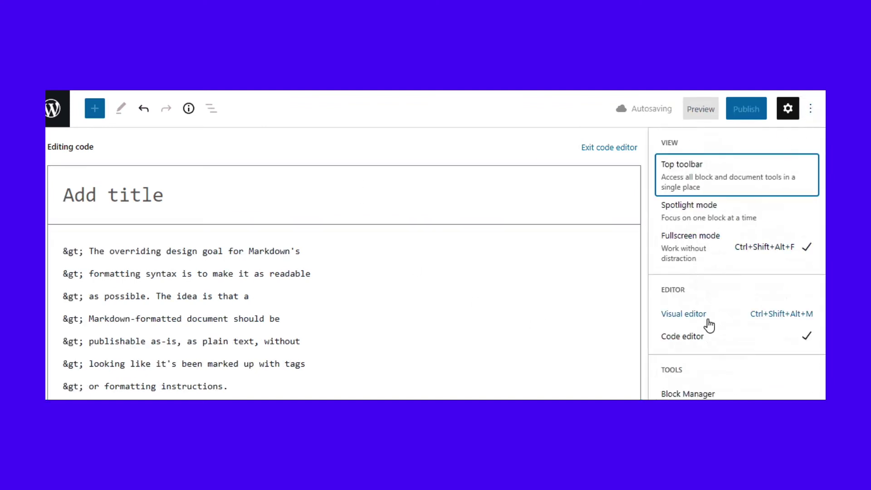
{"action": "left_click", "coordinate": [706, 320]}
{"action": "scroll", "coordinate": [544, 340], "scroll_direction": "down", "scroll_amount": 1}
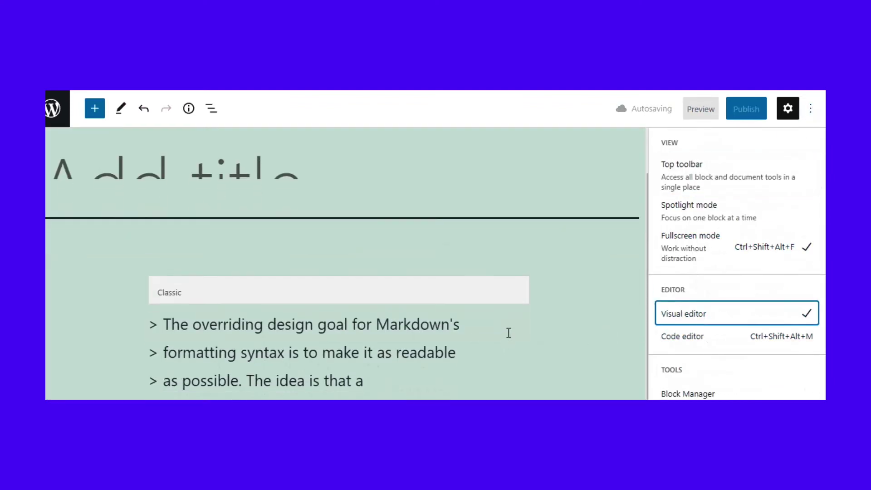
{"action": "key", "text": "ctrl+shift+alt+m"}
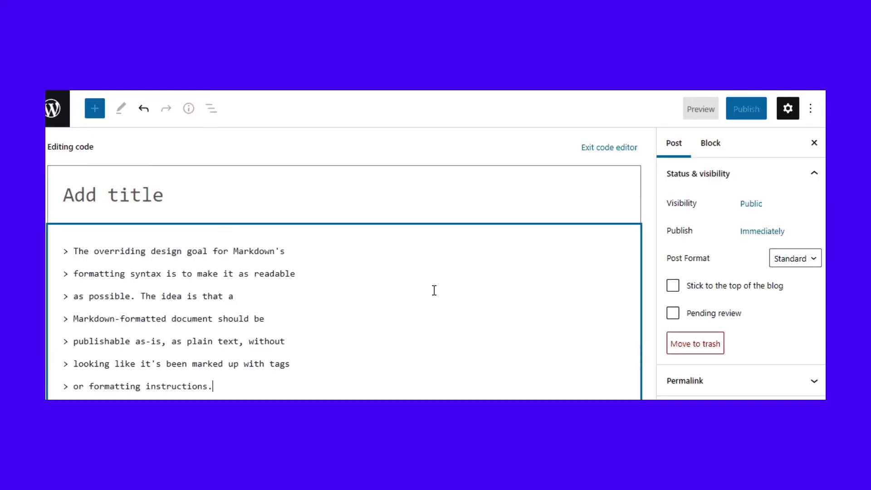